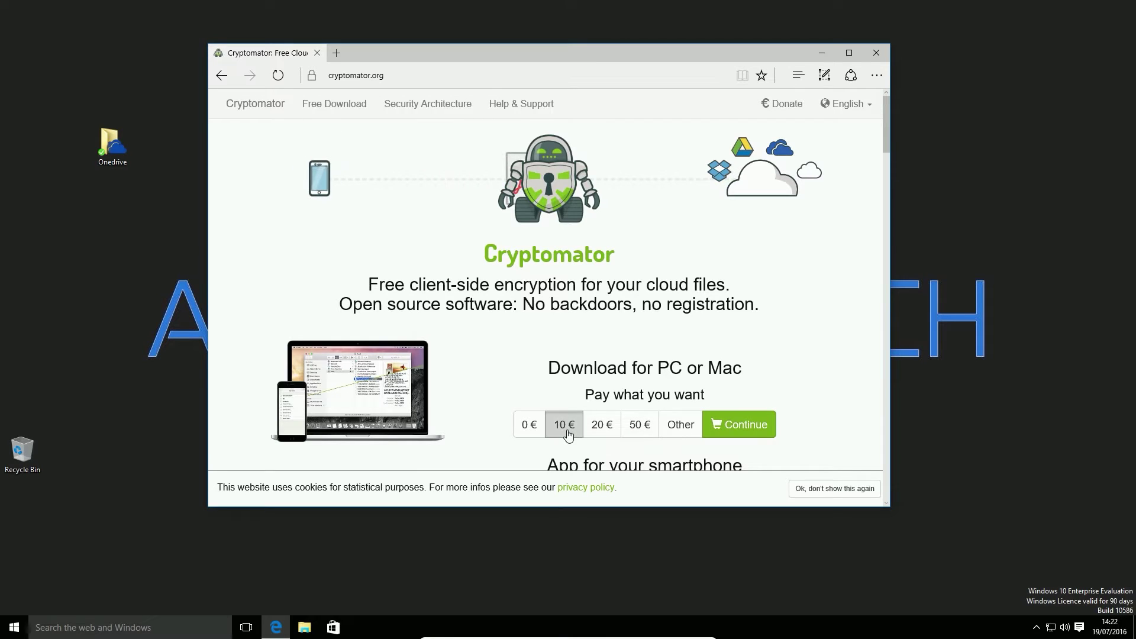
# Choose to pay 0 € for the PC or Mac version and continue to the download page.
pyautogui.click(530, 424)
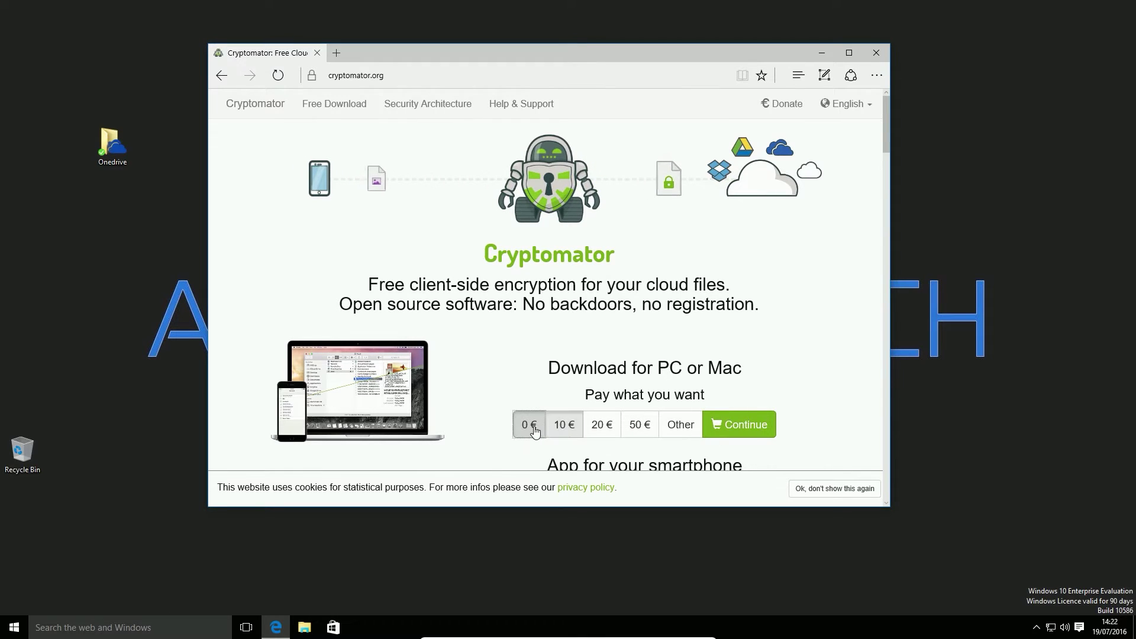
pyautogui.click(748, 430)
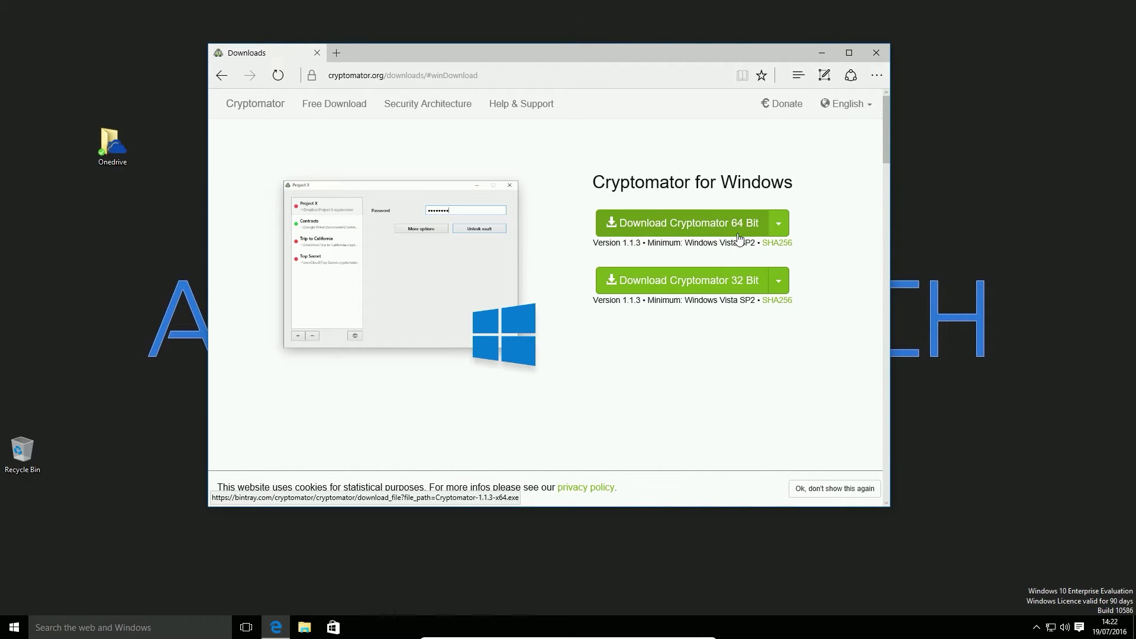
# Look up the computer's system type in the properties of This PC, then close the system information.
pyautogui.click(14, 629)
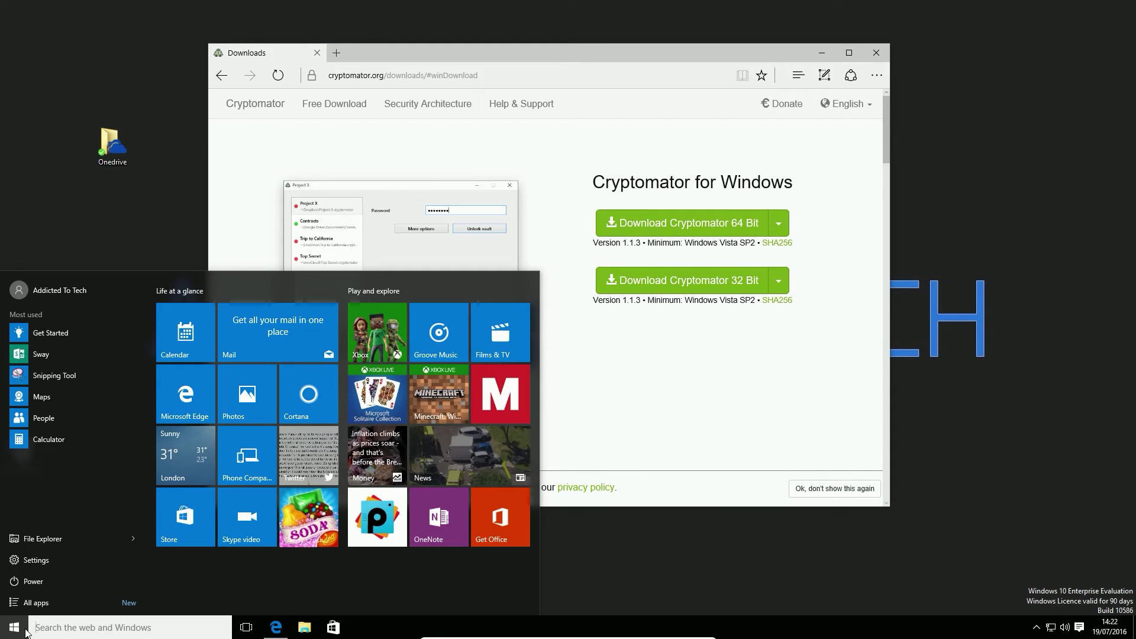
pyautogui.click(43, 627)
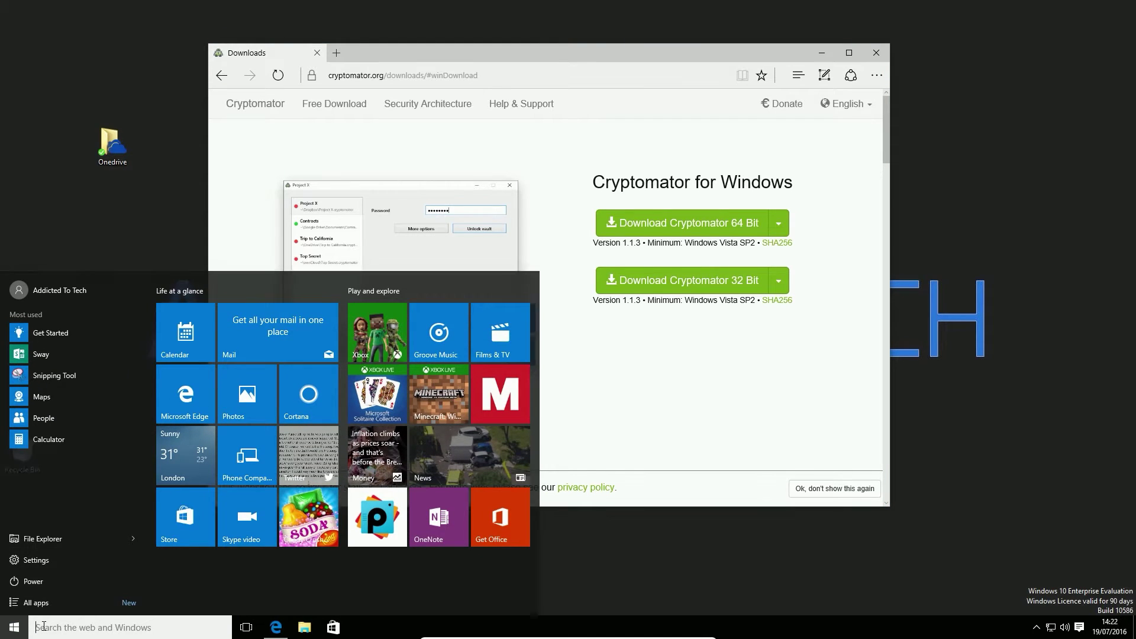
pyautogui.write('pc')
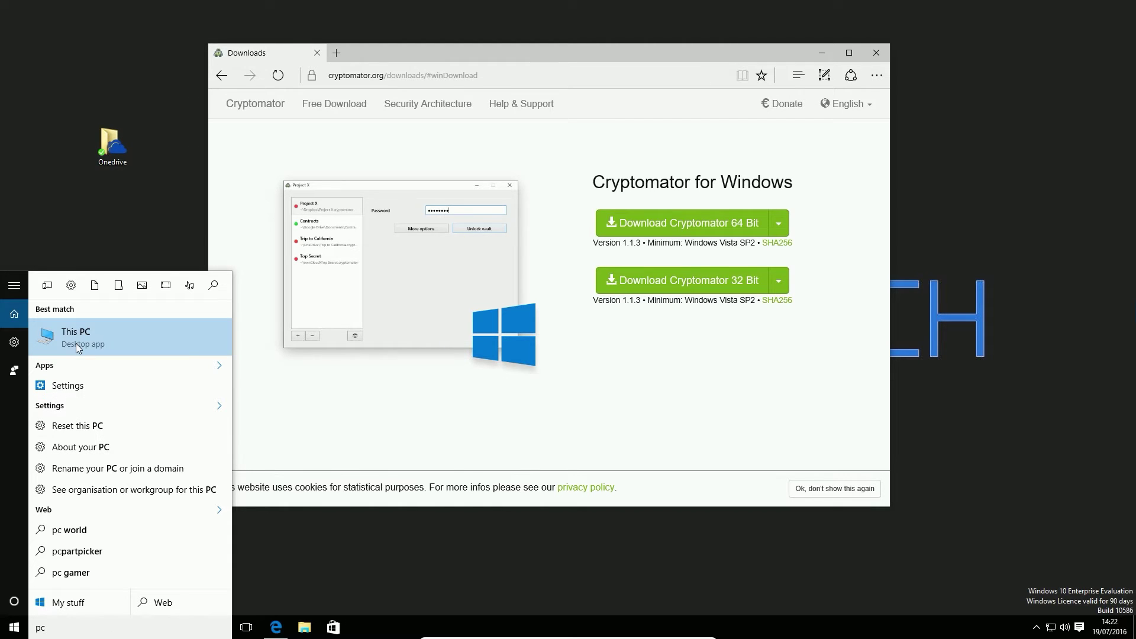
pyautogui.rightClick(76, 343)
pyautogui.click(136, 436)
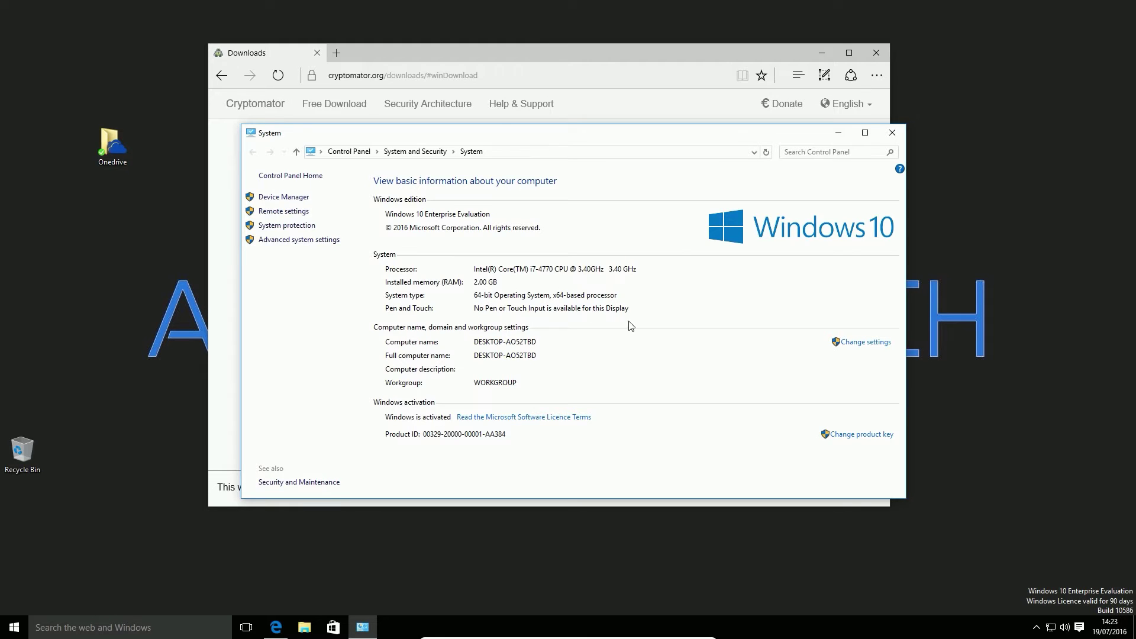
pyautogui.click(893, 132)
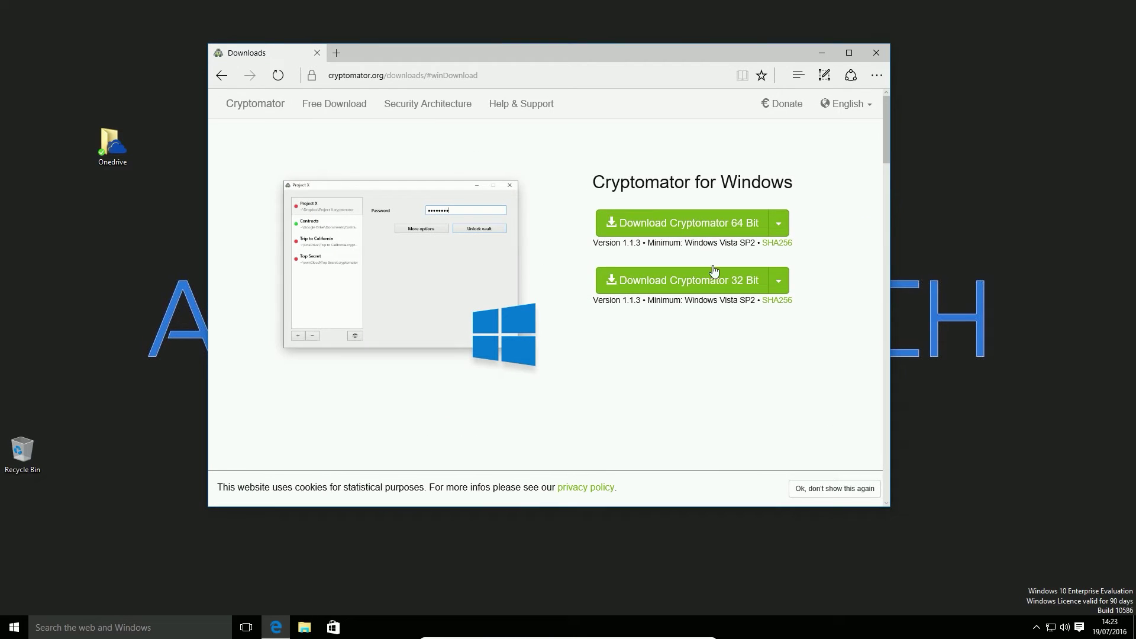
# Download the 64-bit Cryptomator installer for Windows, open the folder containing it and close the browser.
pyautogui.click(722, 223)
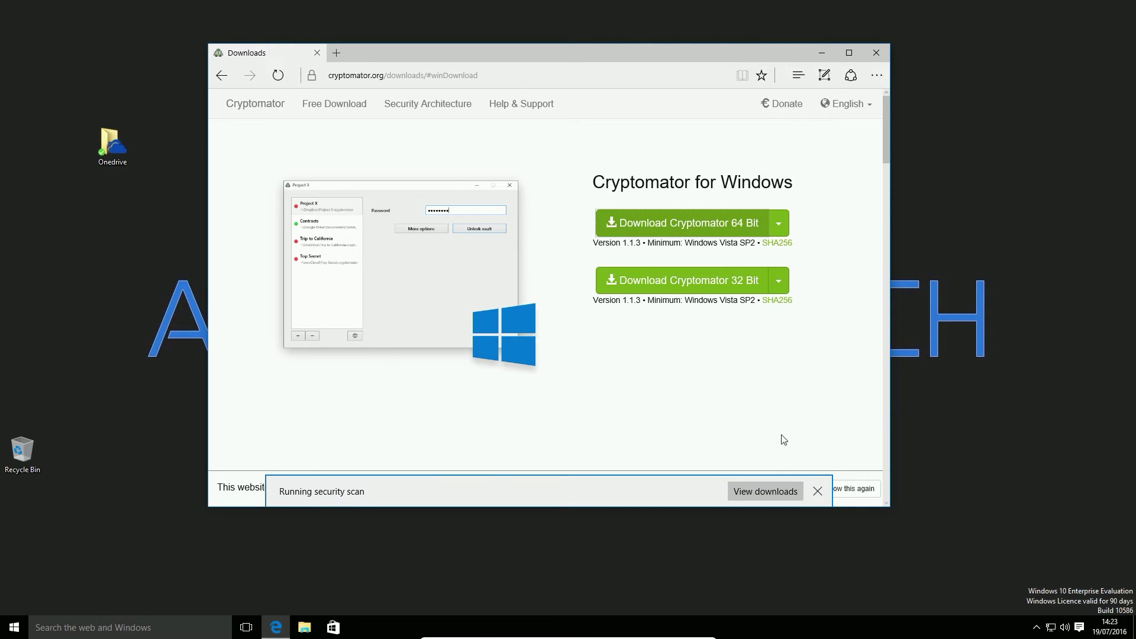
pyautogui.click(774, 493)
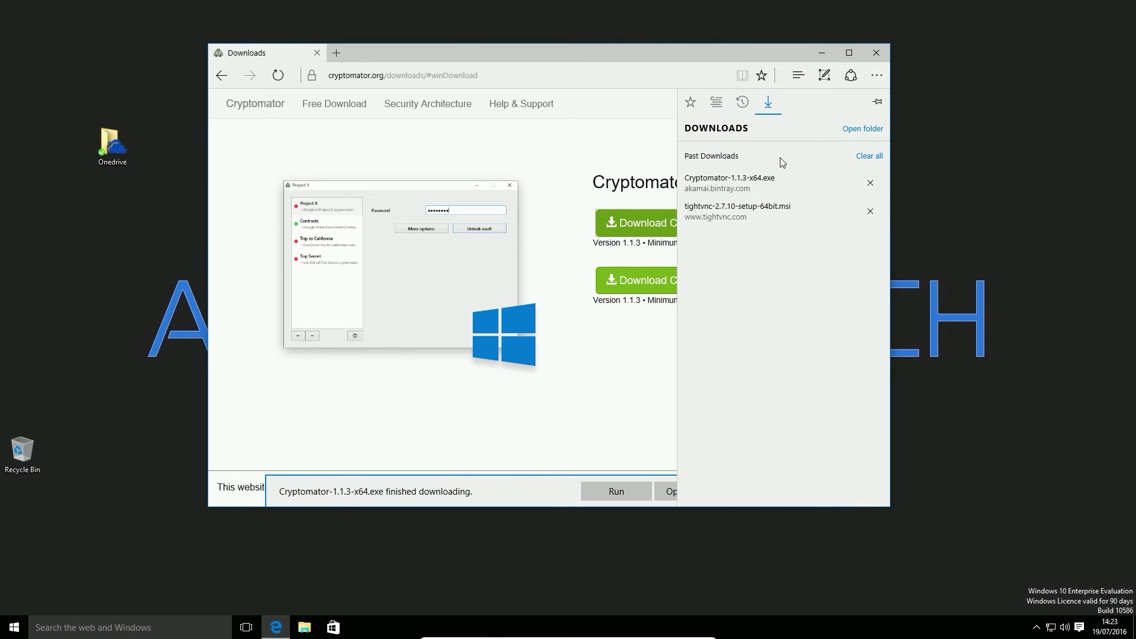
pyautogui.click(862, 128)
pyautogui.click(876, 52)
# Run the Cryptomator-1.1.3-x64 installer and allow it to make changes to the PC.
pyautogui.click(409, 204)
pyautogui.doubleClick(410, 204)
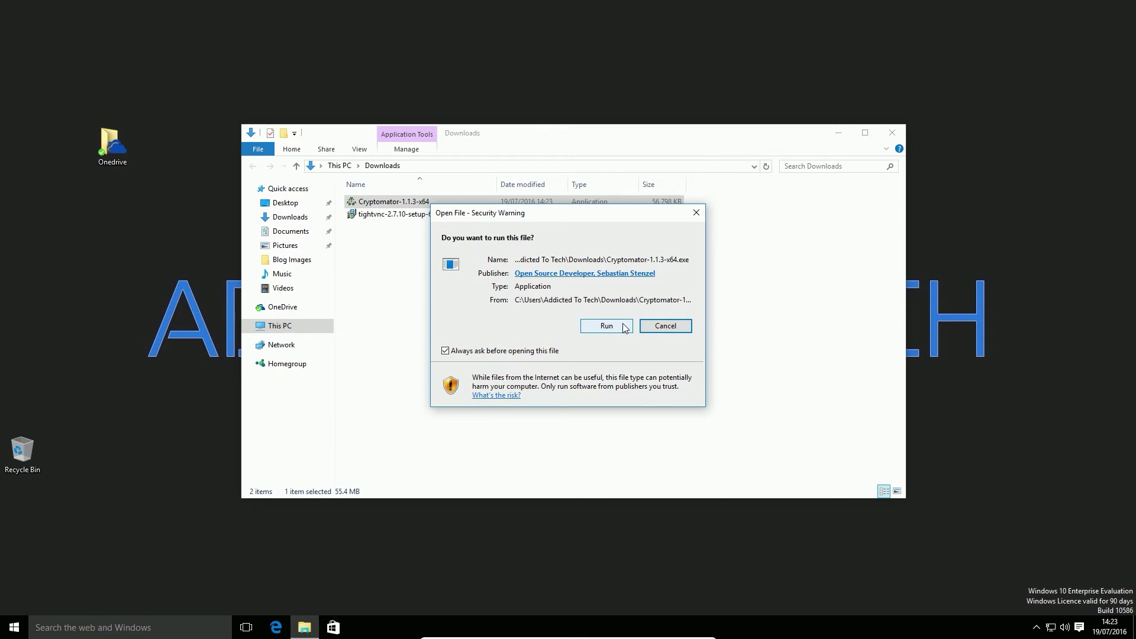
pyautogui.click(624, 328)
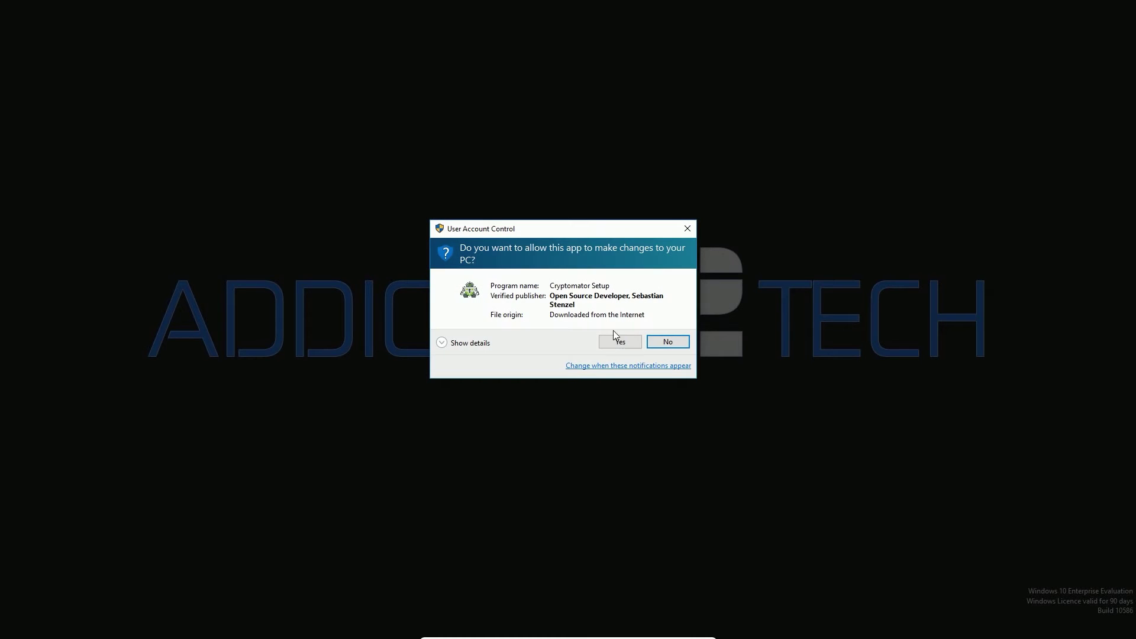
pyautogui.click(615, 342)
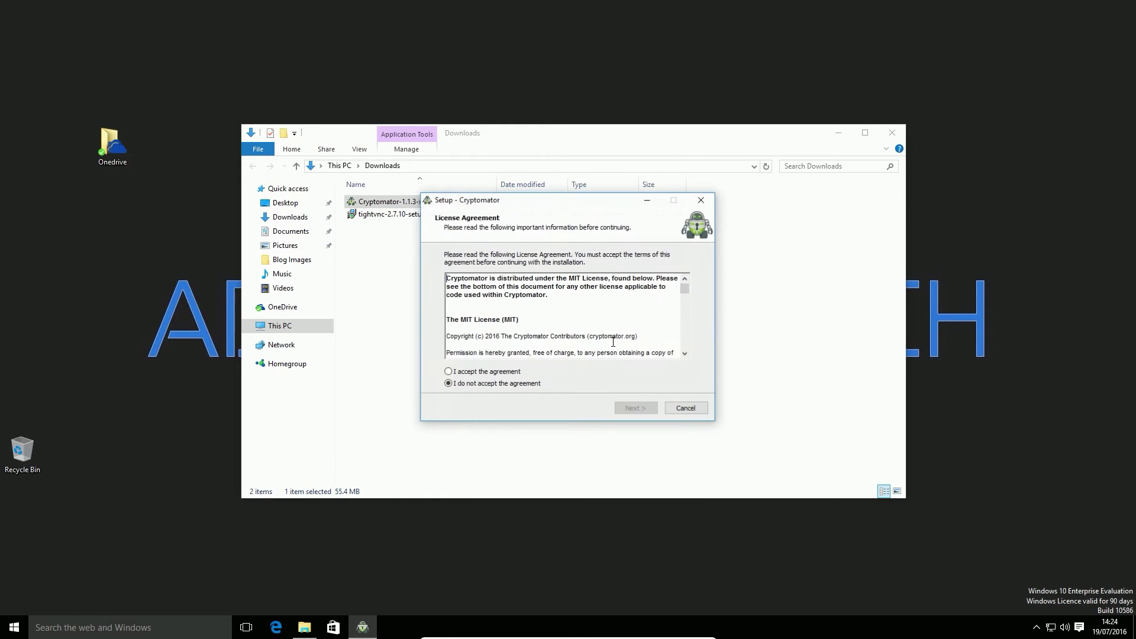
# Accept the license agreement, install Cryptomator in C:\Program Files\Cryptomator and launch it, closing the Downloads folder.
pyautogui.click(492, 371)
pyautogui.moveTo(689, 289); pyautogui.dragTo(643, 412)
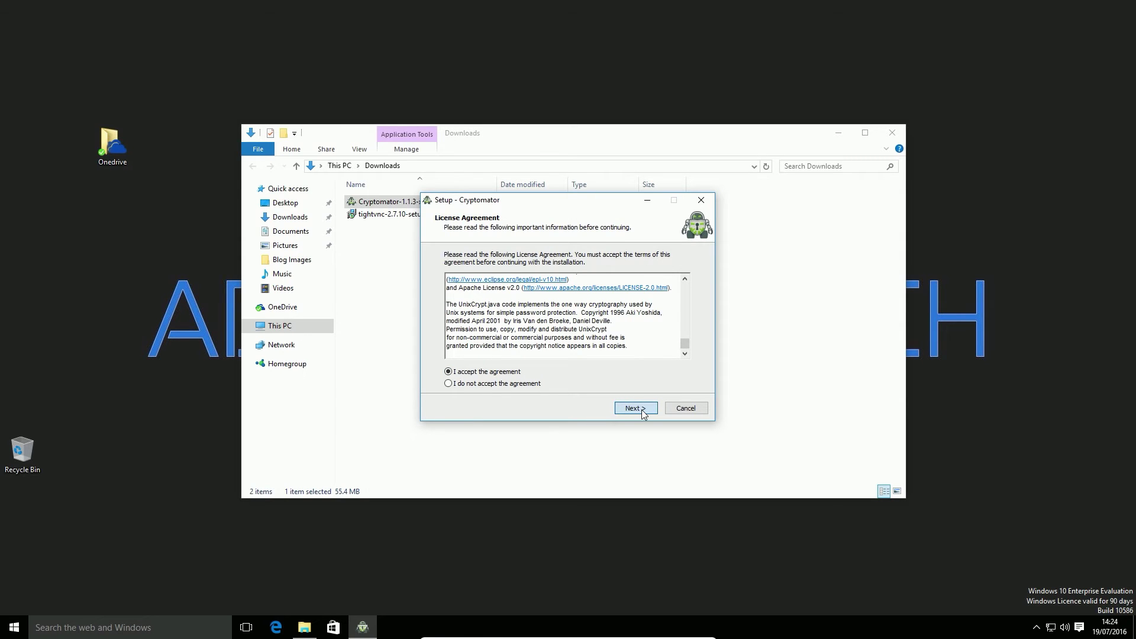
pyautogui.click(643, 412)
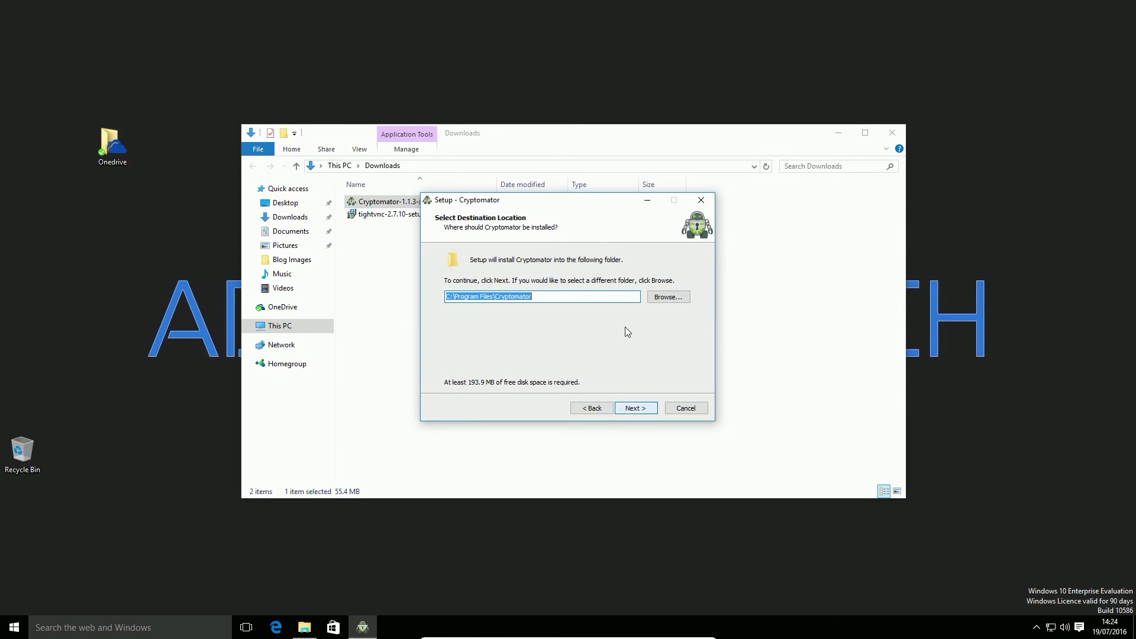
pyautogui.click(640, 408)
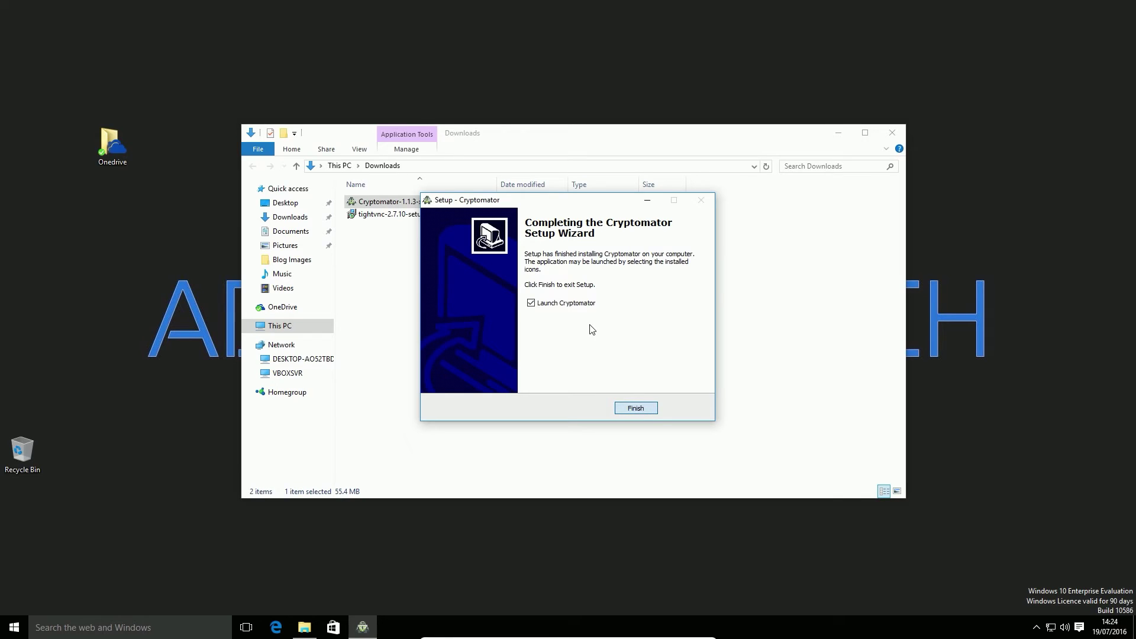
pyautogui.click(634, 408)
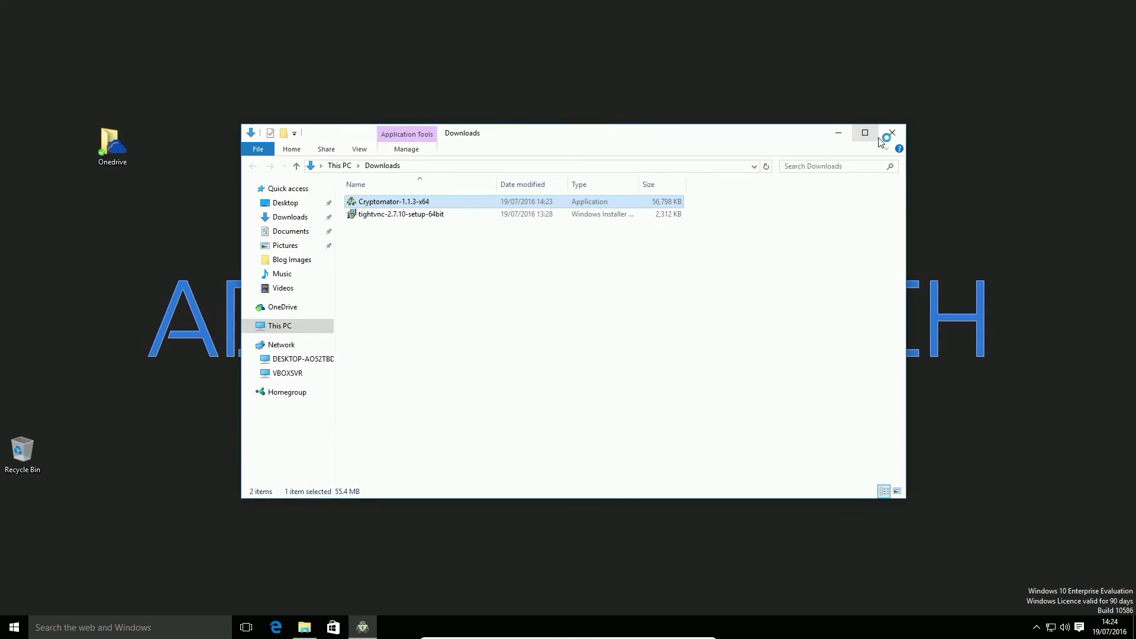
pyautogui.click(887, 136)
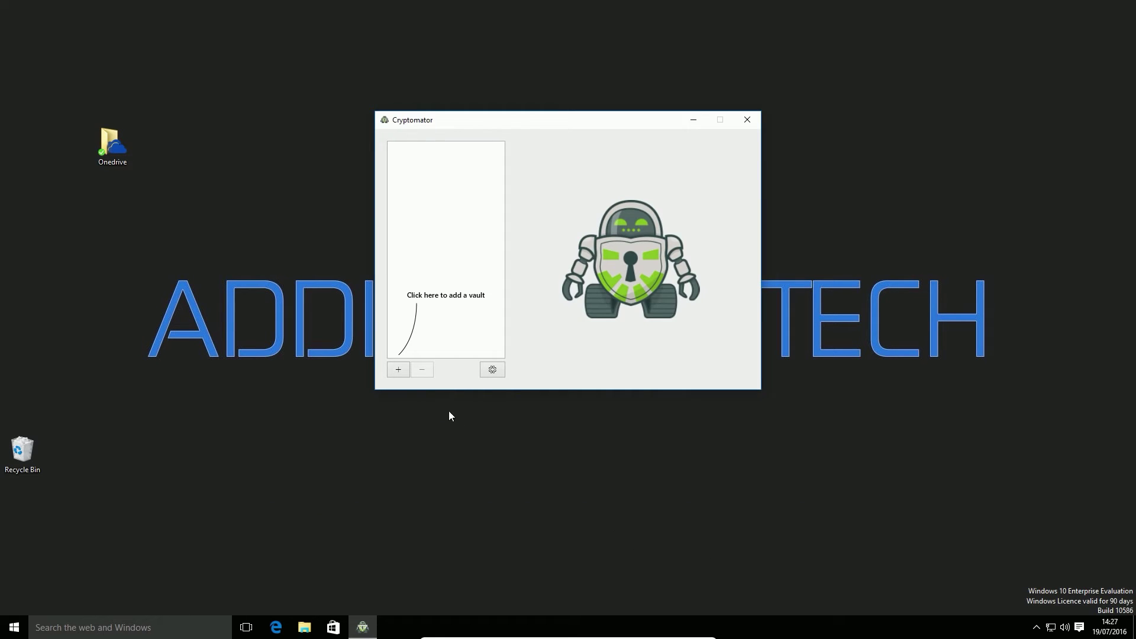
# Add a new vault named Cryptomator, stored in the Onedrive folder on the Desktop.
pyautogui.click(398, 370)
pyautogui.click(441, 385)
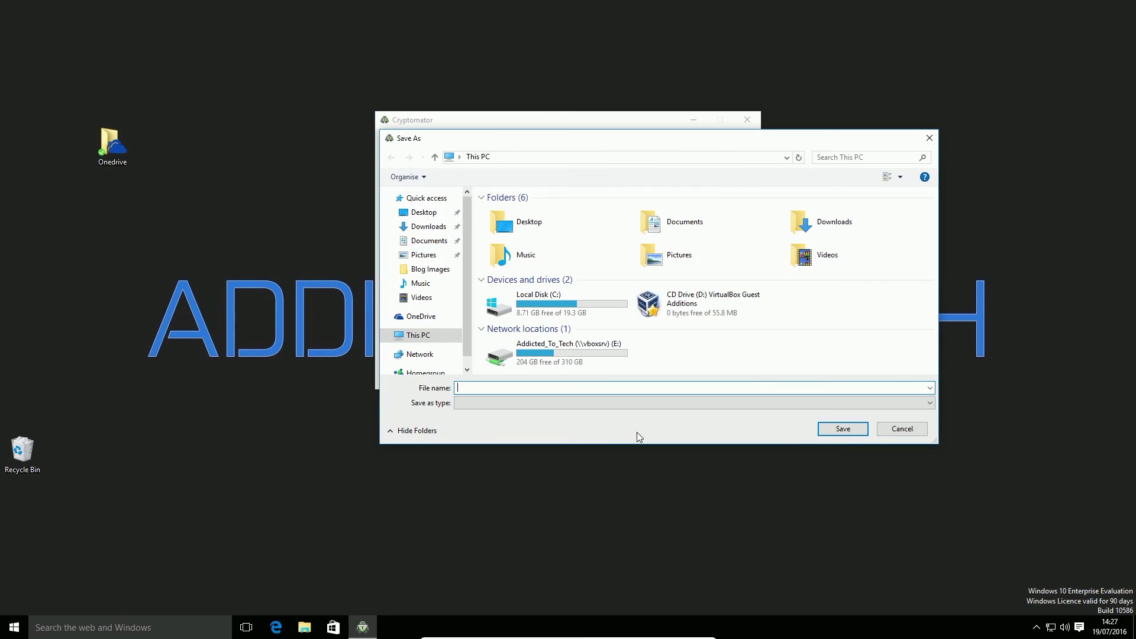
pyautogui.click(444, 214)
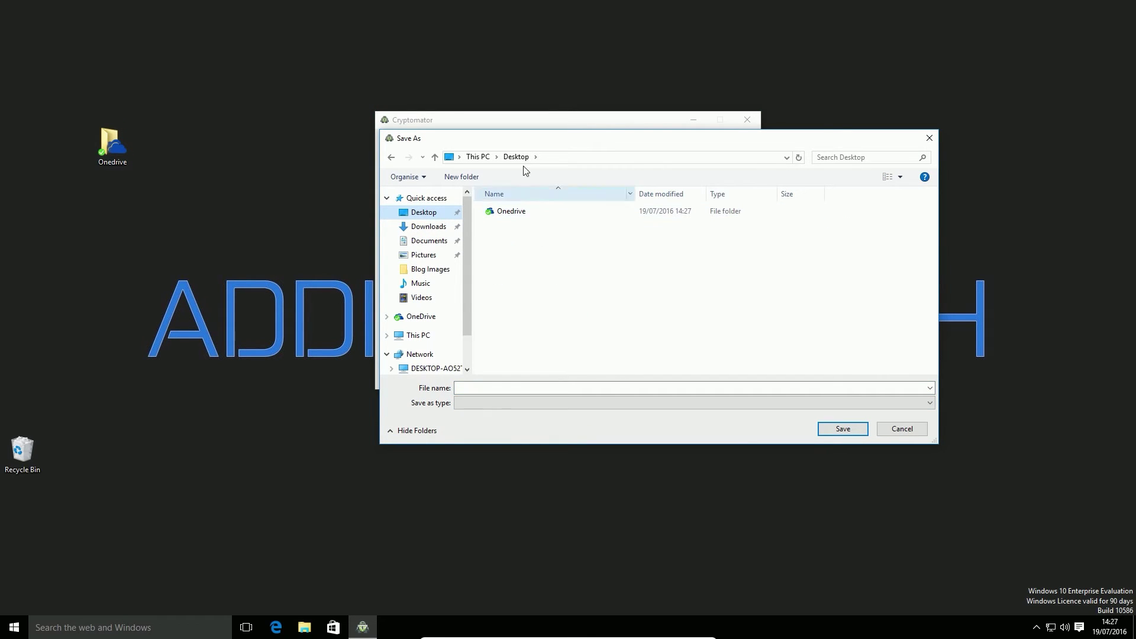
pyautogui.doubleClick(538, 217)
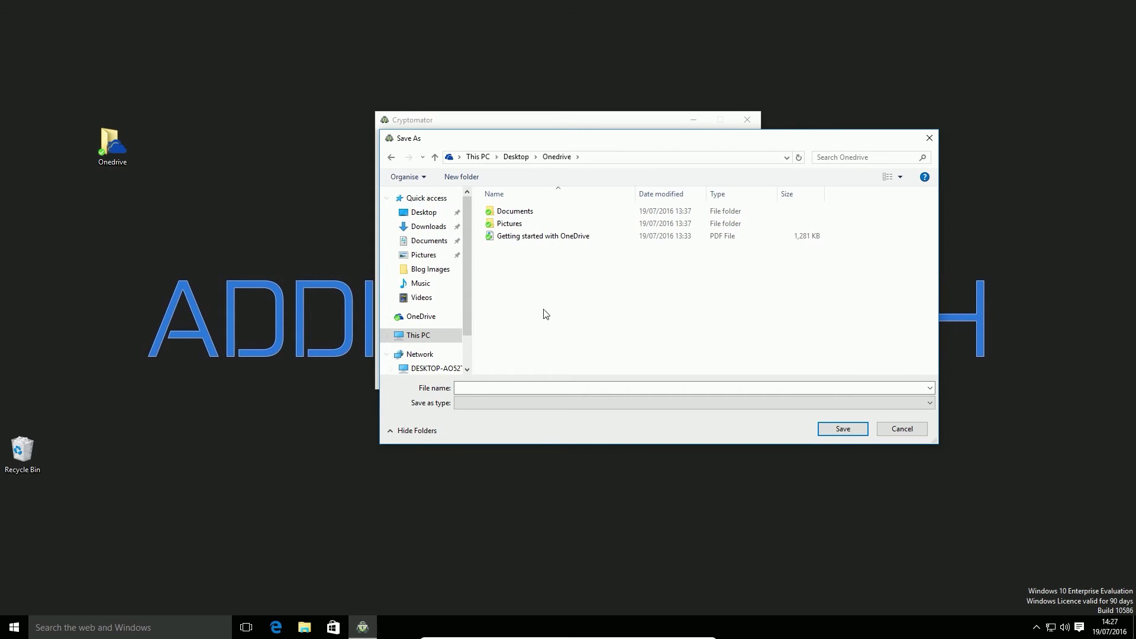
pyautogui.click(515, 385)
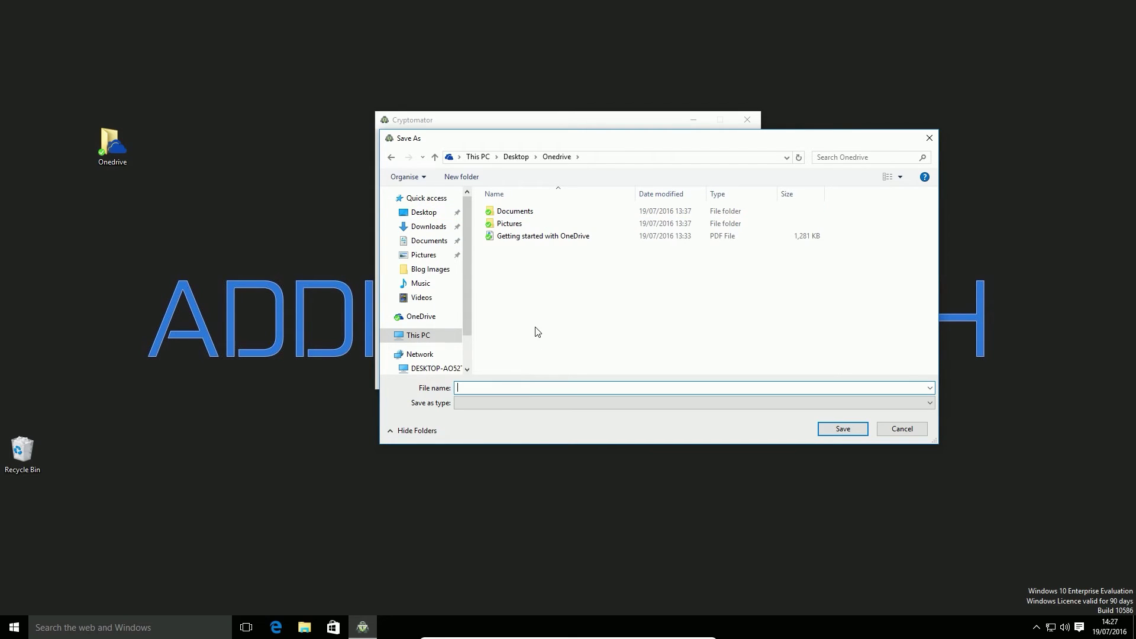
pyautogui.write('Cryptomator')
pyautogui.click(840, 430)
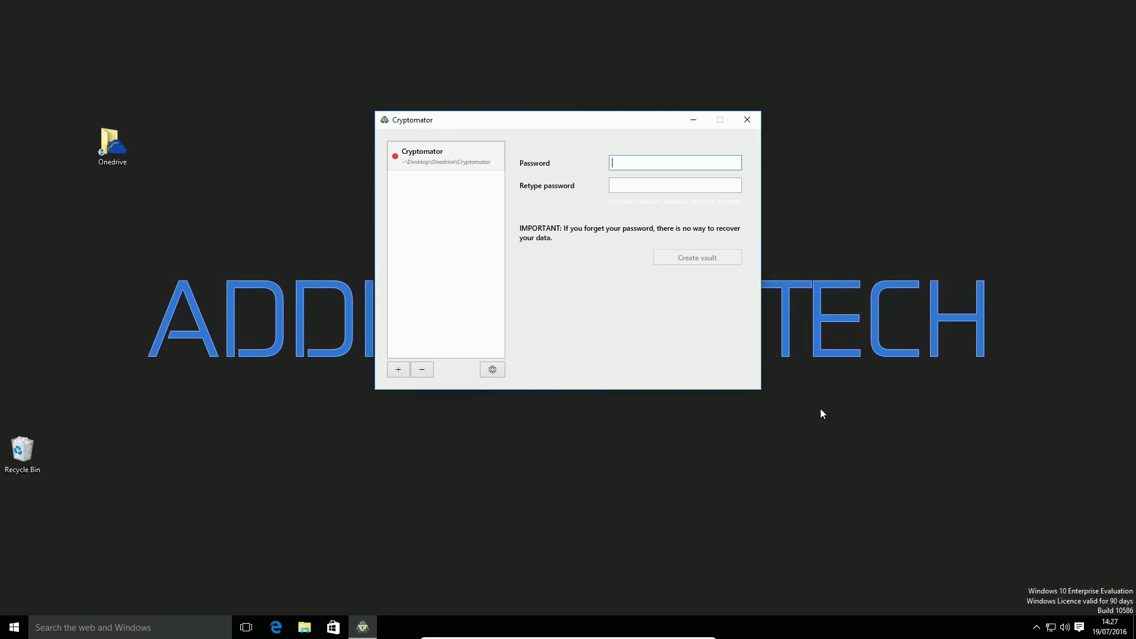
# Enter and retype the vault password, and create the vault.
pyautogui.write('•••••••••••••')
pyautogui.press('Tab')
pyautogui.write('•••••••••••••')
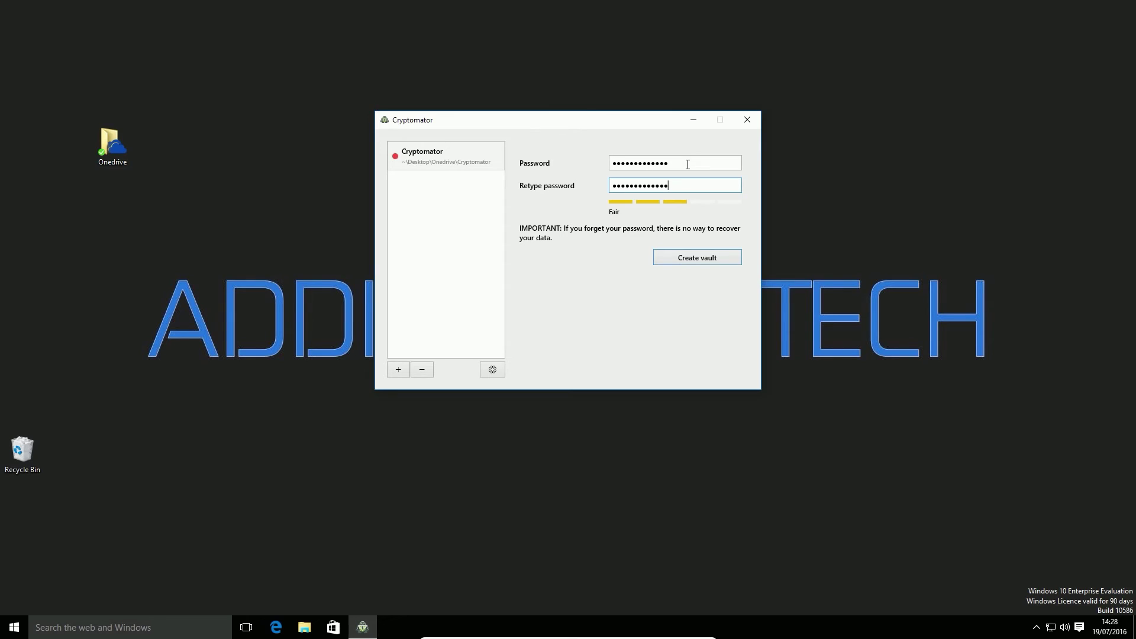
pyautogui.click(690, 258)
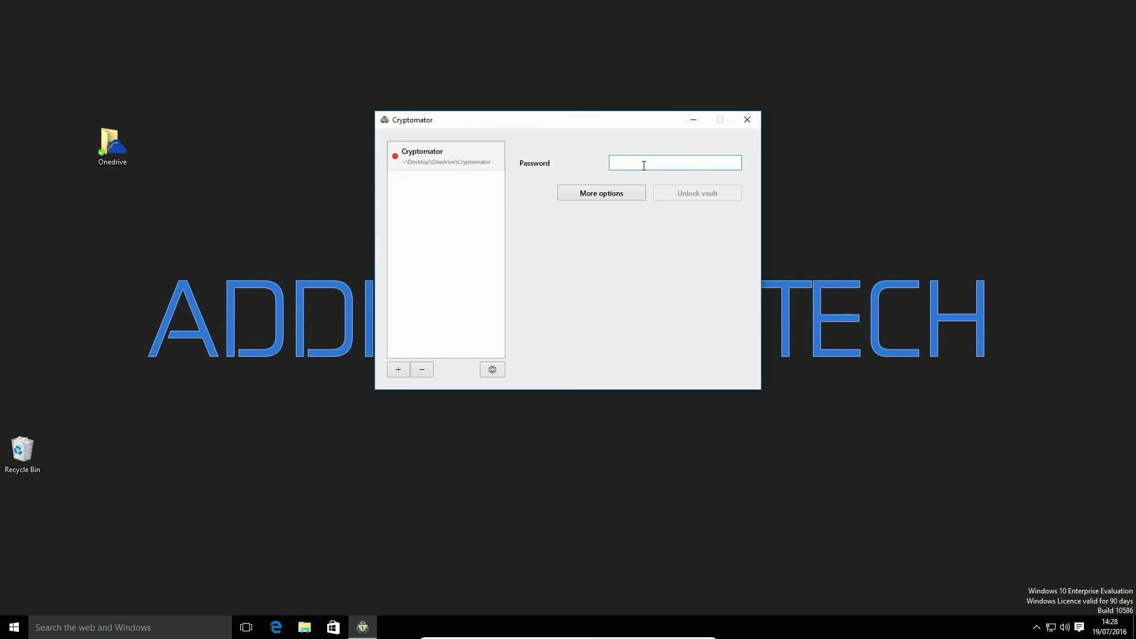
# Unlock the vault with its password and allow Cryptomator through the firewall on private networks.
pyautogui.write('••••••••••')
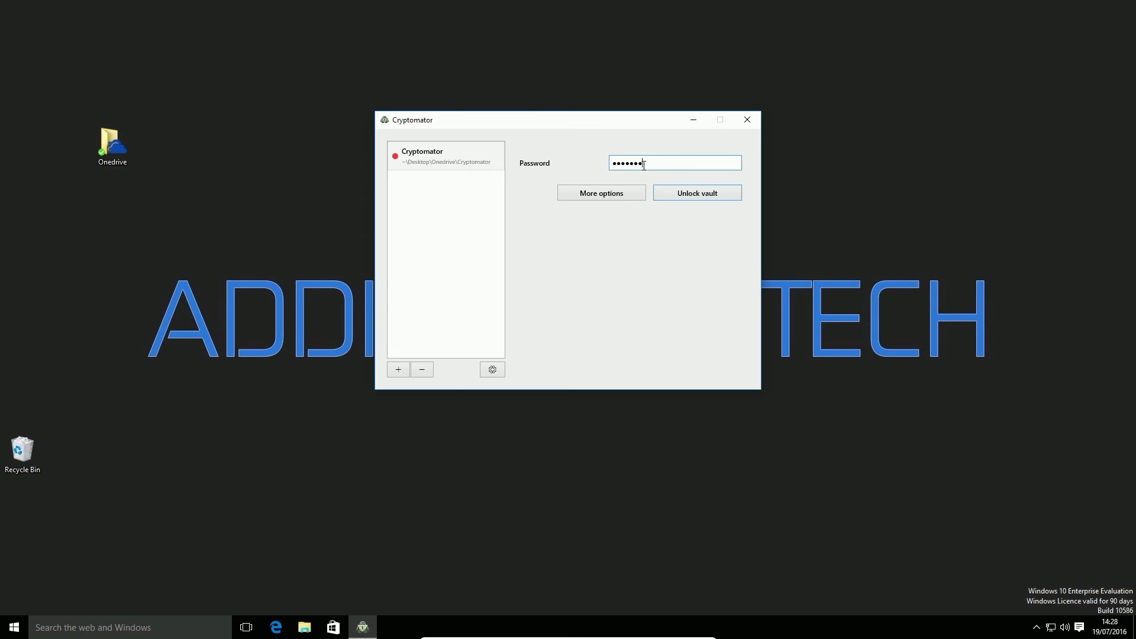
pyautogui.write('••')
pyautogui.click(709, 193)
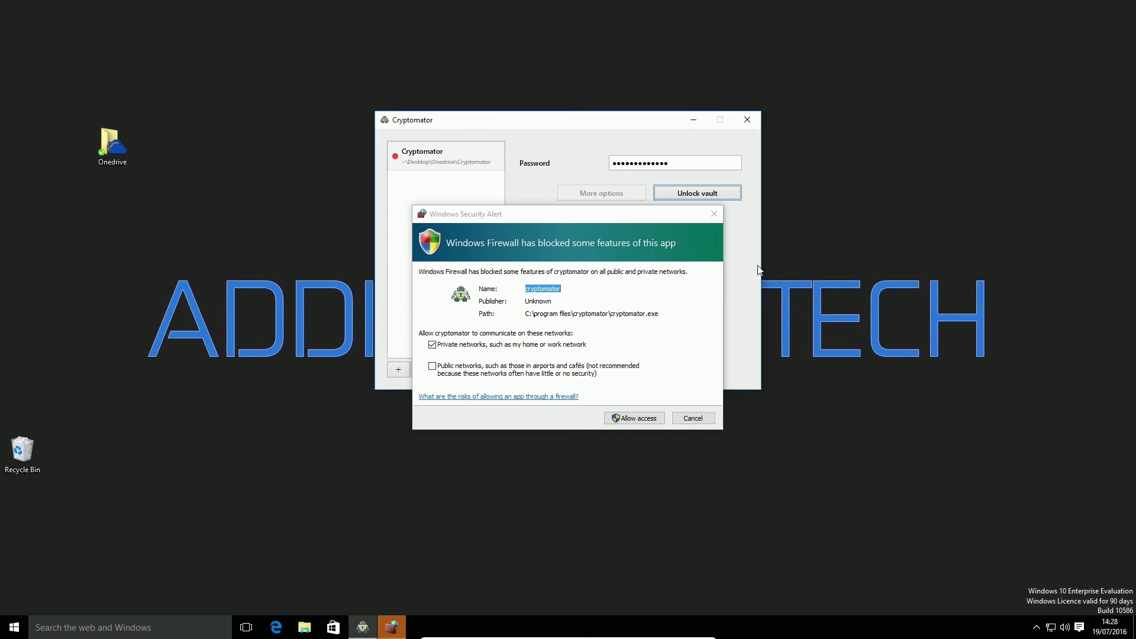
pyautogui.click(621, 418)
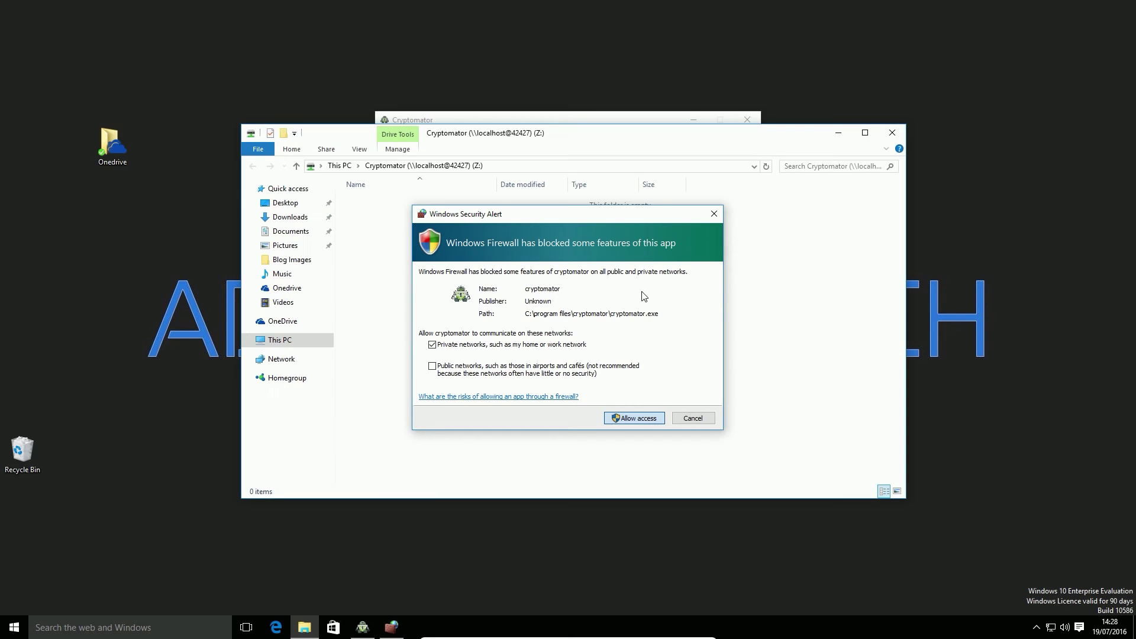
pyautogui.click(634, 417)
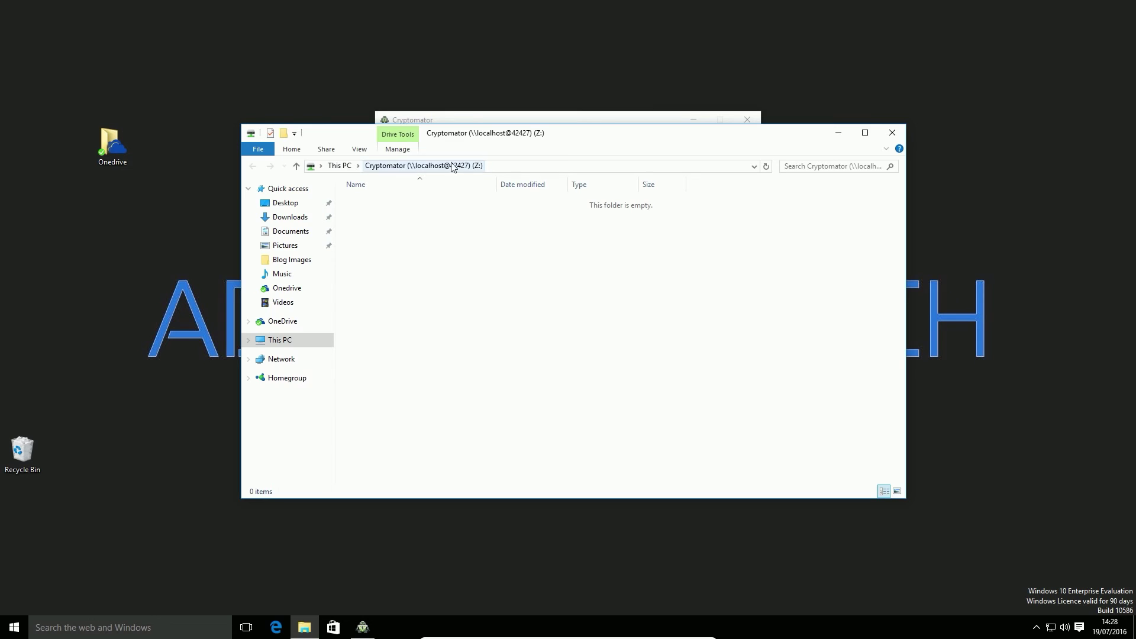
# Examine where the unlocked vault is mounted among the network and PC locations, and open its Z: drive.
pyautogui.click(500, 169)
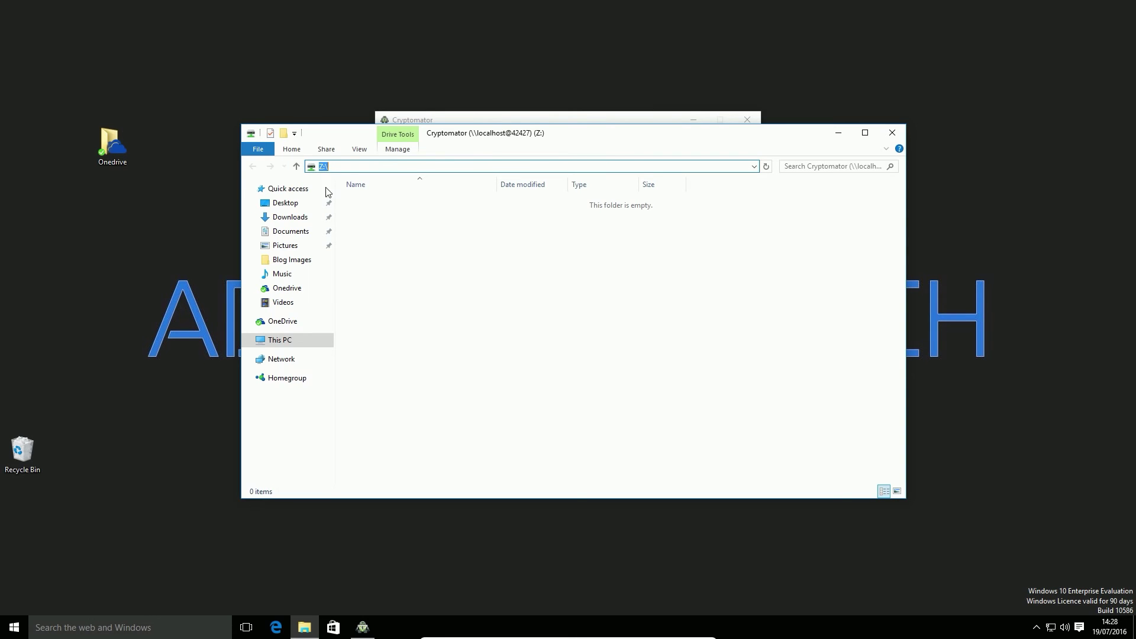
pyautogui.click(391, 277)
pyautogui.click(287, 363)
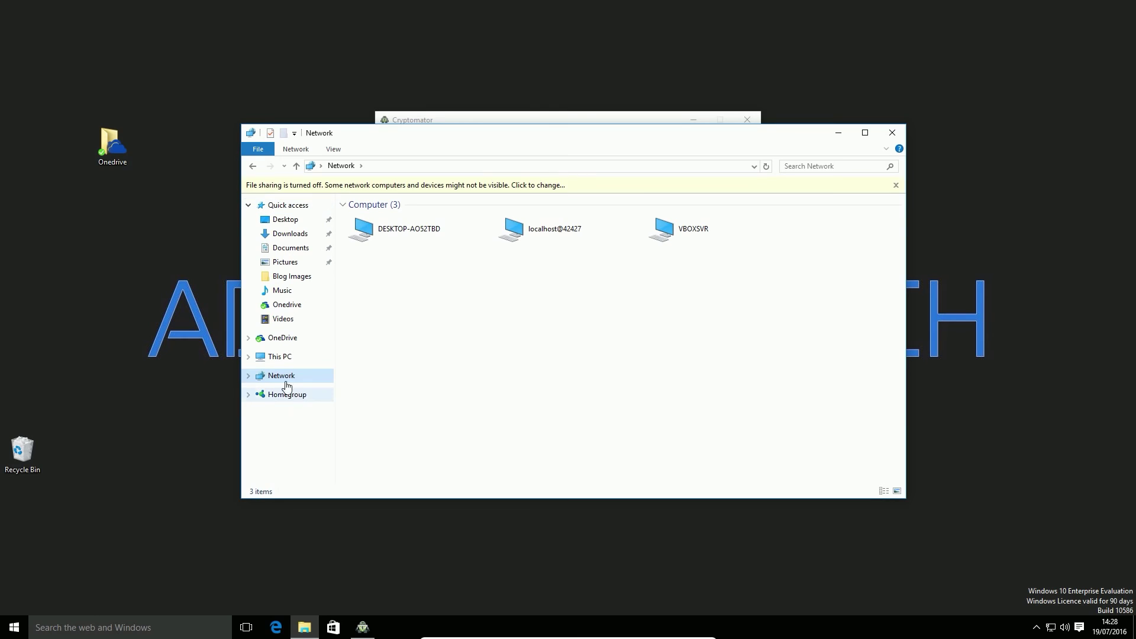
pyautogui.click(283, 356)
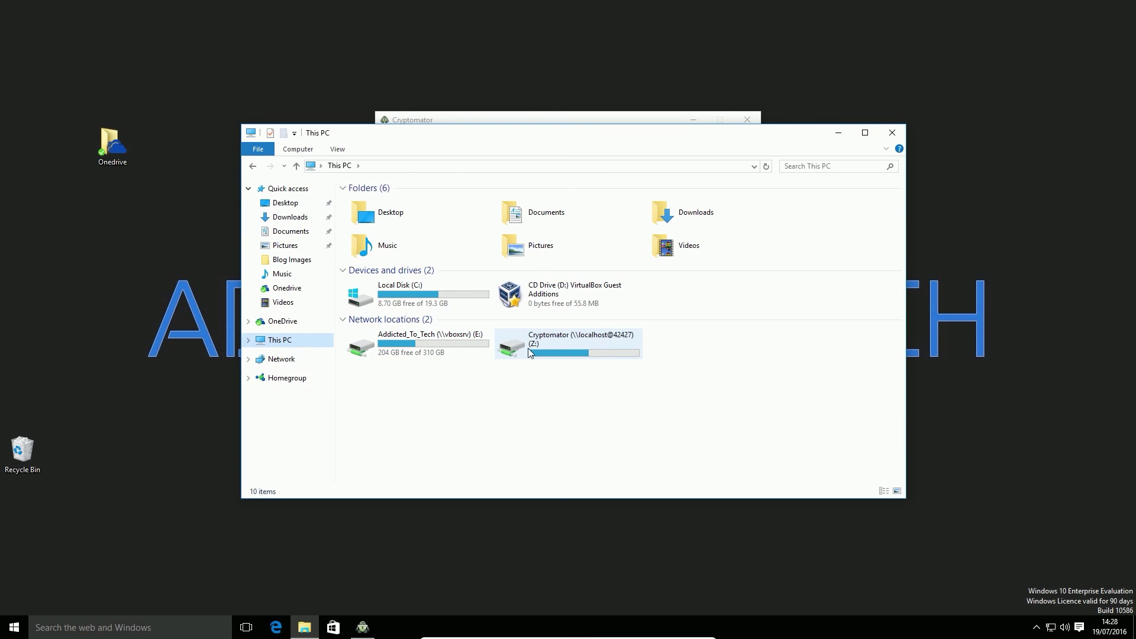
pyautogui.doubleClick(530, 351)
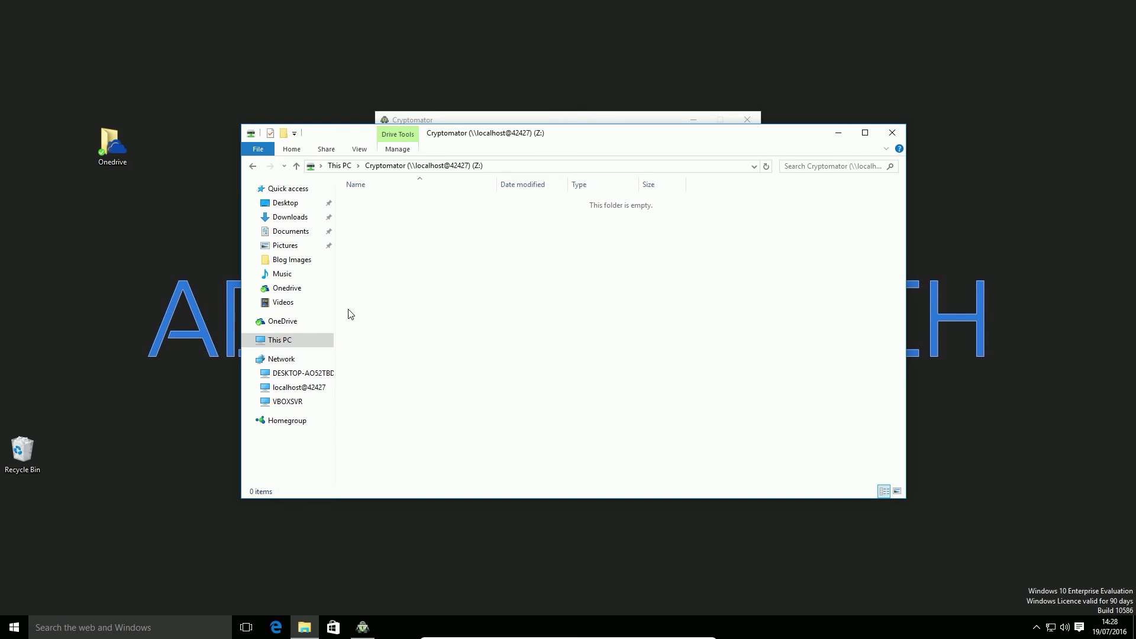
# Move the vault drive and Cryptomator windows aside, and open the Cryptomator folder inside the desktop's Onedrive folder.
pyautogui.moveTo(673, 135); pyautogui.dragTo(434, 163)
pyautogui.moveTo(537, 121); pyautogui.dragTo(873, 100)
pyautogui.moveTo(434, 162); pyautogui.dragTo(858, 140)
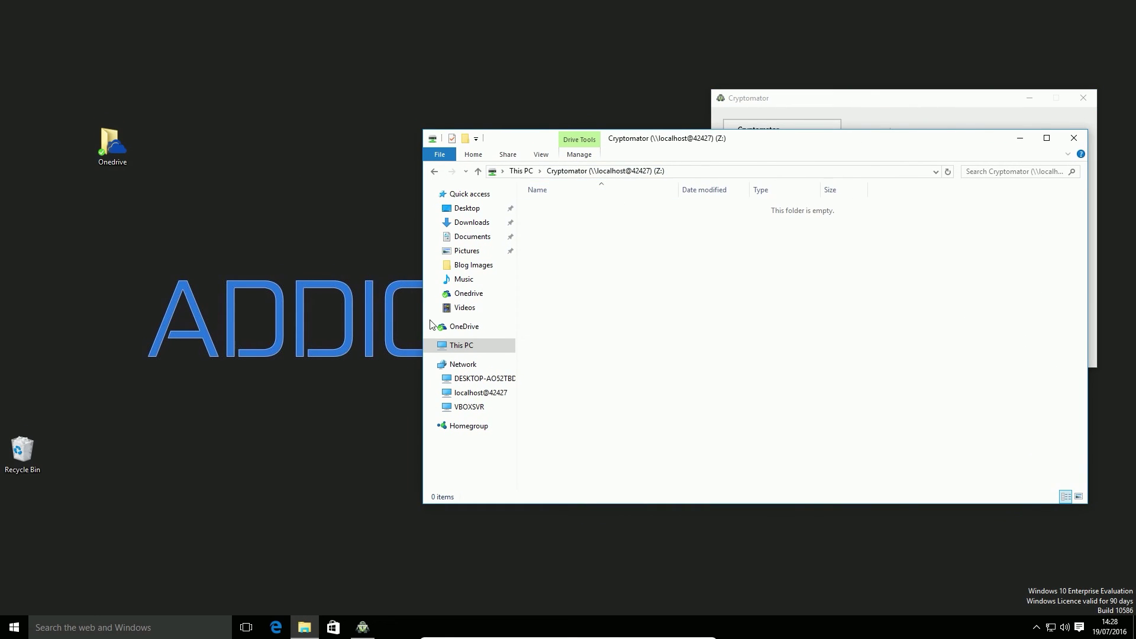
pyautogui.doubleClick(110, 148)
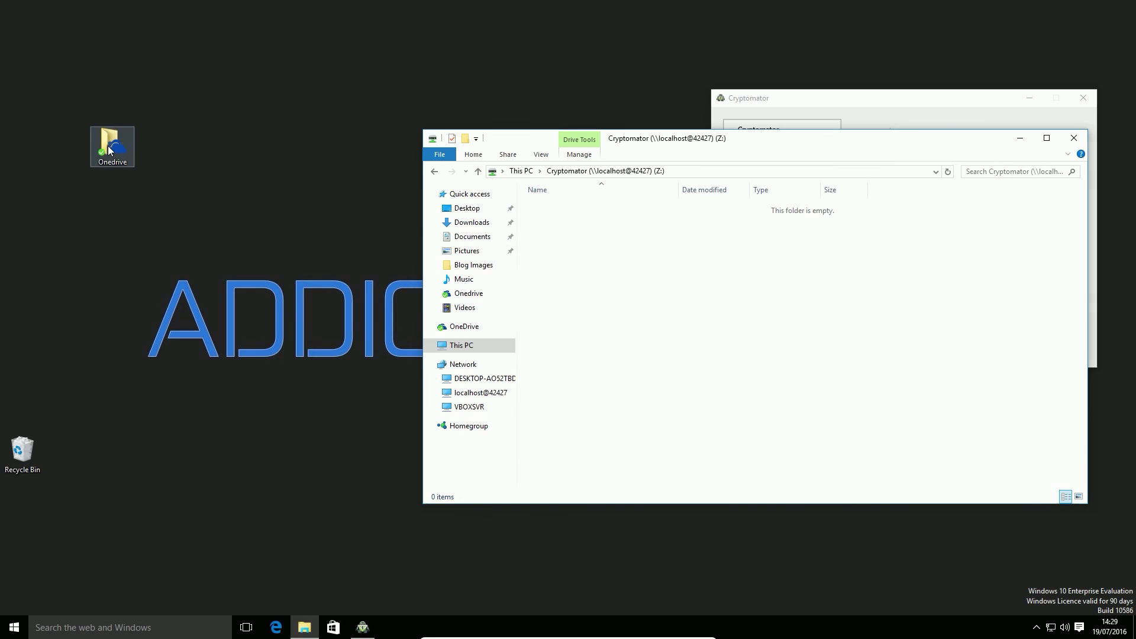
pyautogui.doubleClick(434, 219)
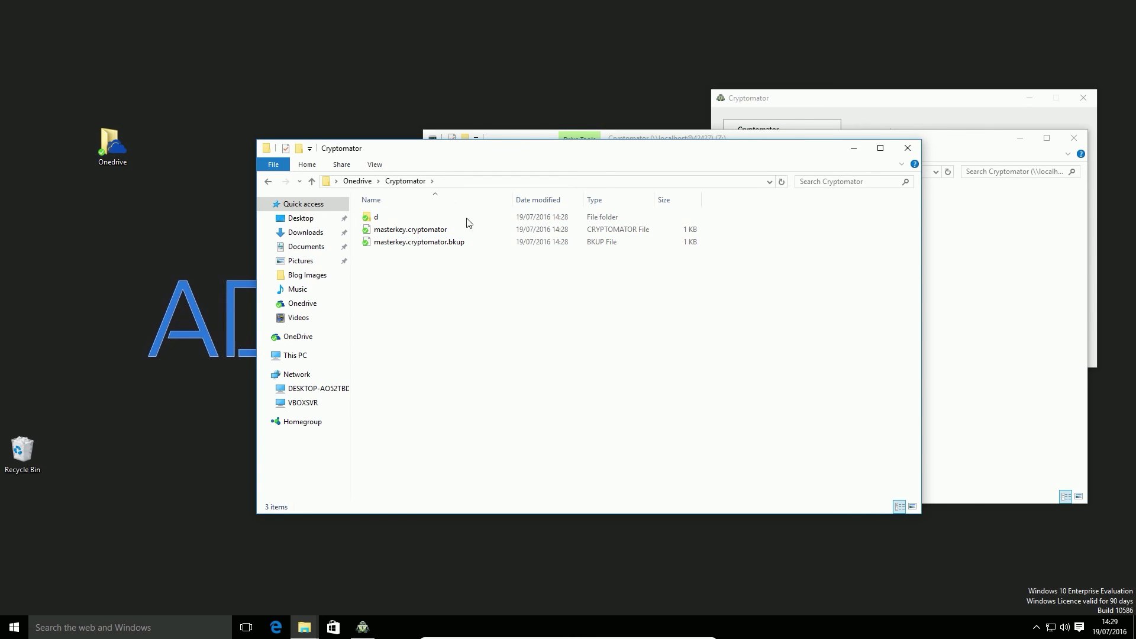
# Arrange the Onedrive Cryptomator folder and the Z: vault drive windows side by side, each filling half of the screen.
pyautogui.moveTo(588, 149); pyautogui.dragTo(1, 169)
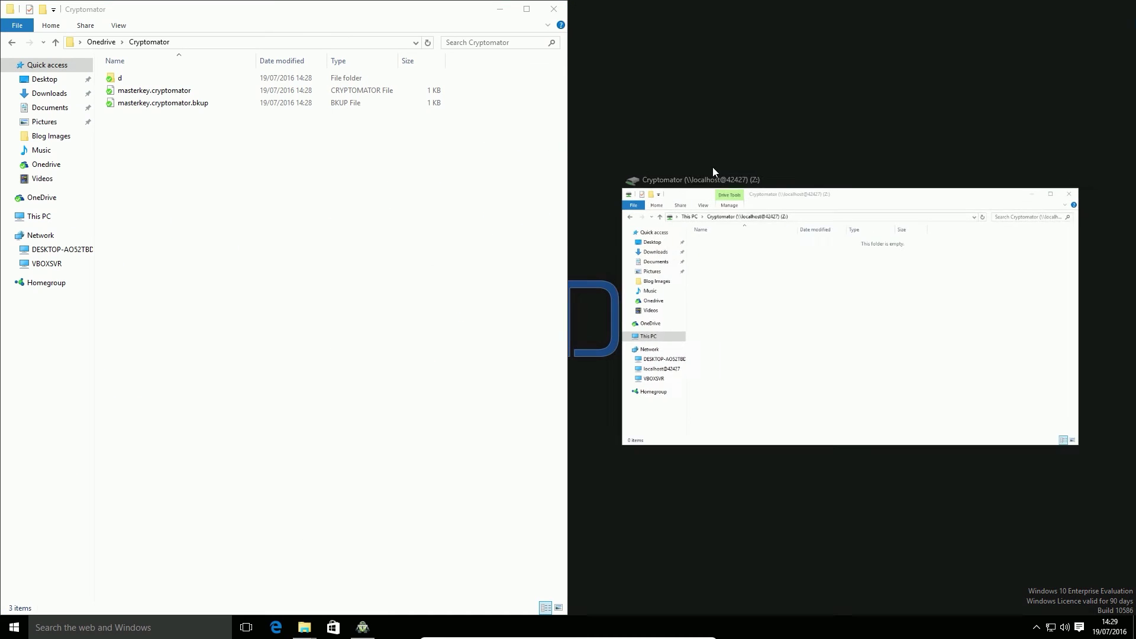
pyautogui.click(847, 183)
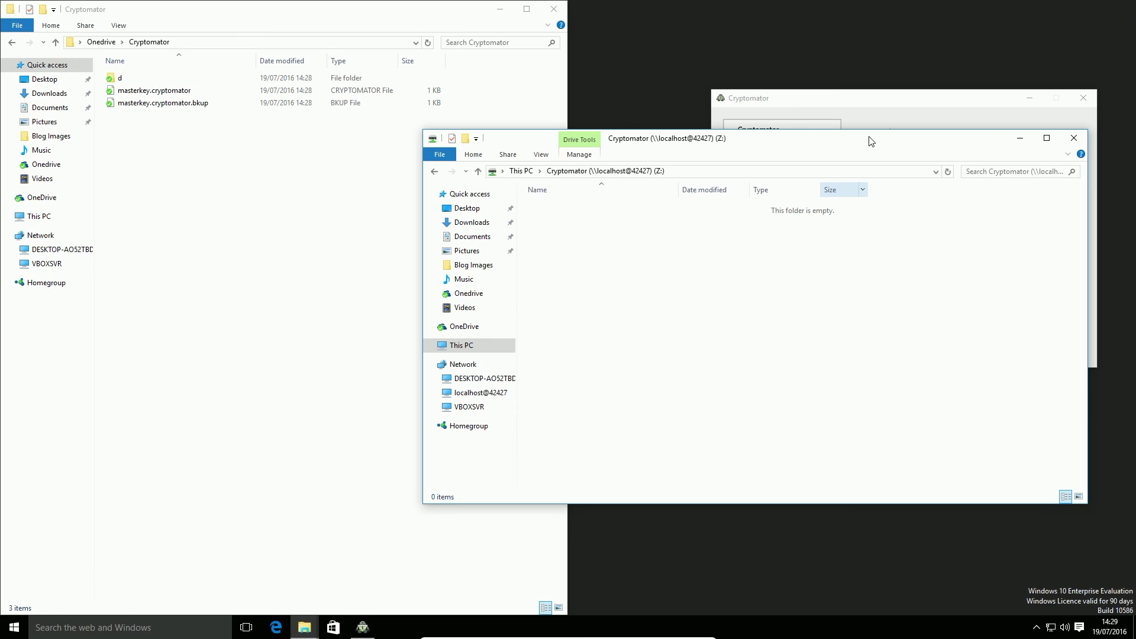
pyautogui.press('super+Right')
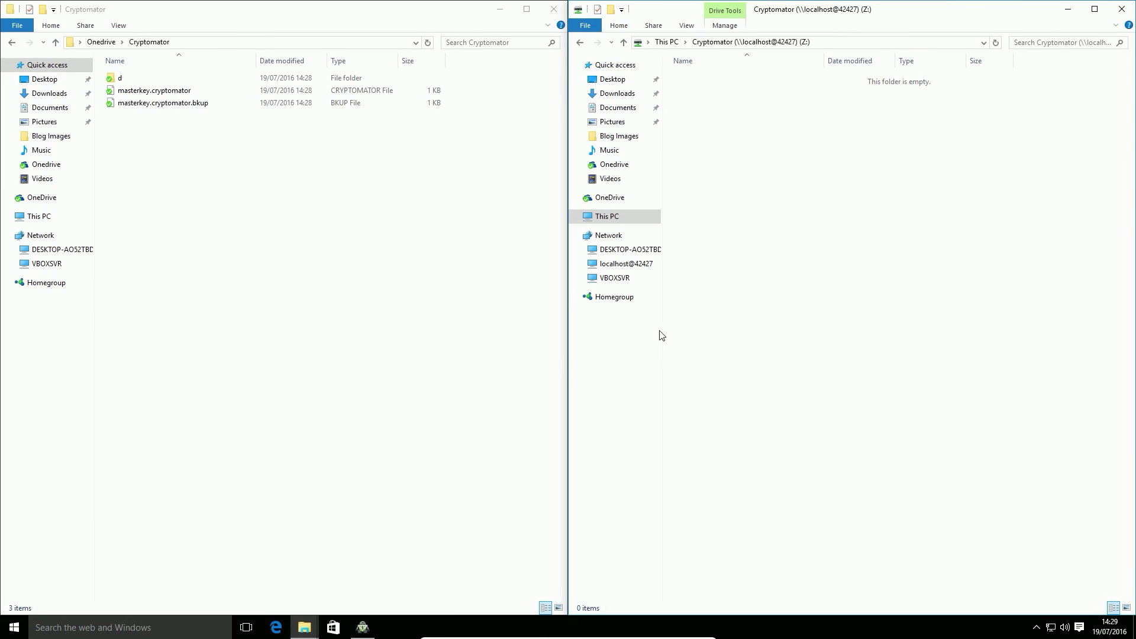
# Create a new text document in the vault's Z: drive, keeping its default name.
pyautogui.rightClick(761, 192)
pyautogui.moveTo(829, 315)
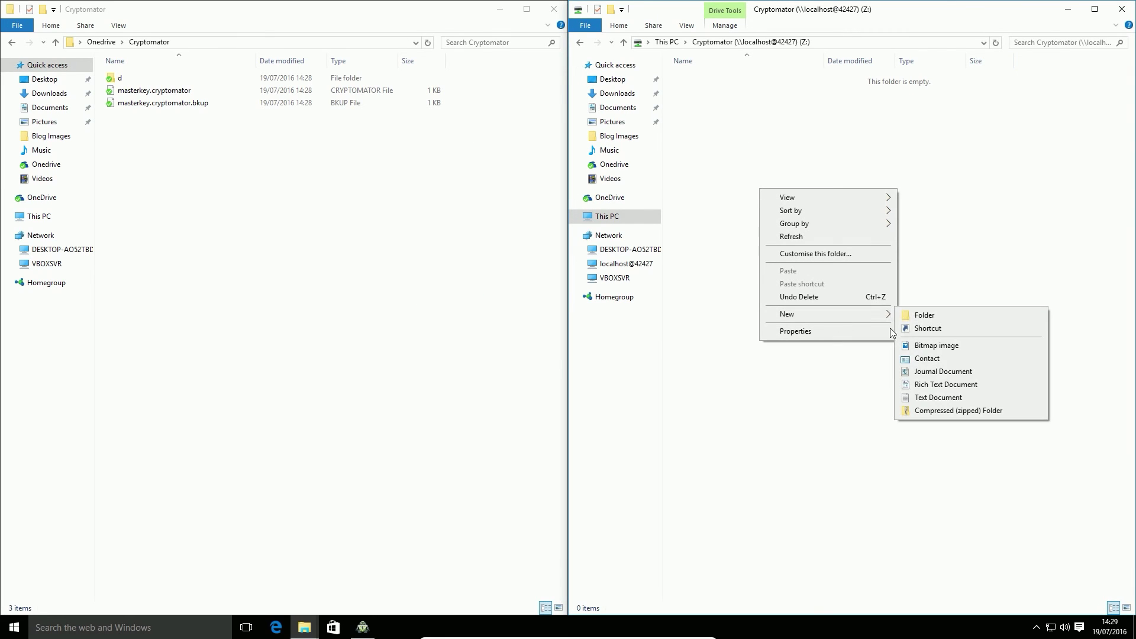
pyautogui.click(937, 397)
pyautogui.click(784, 142)
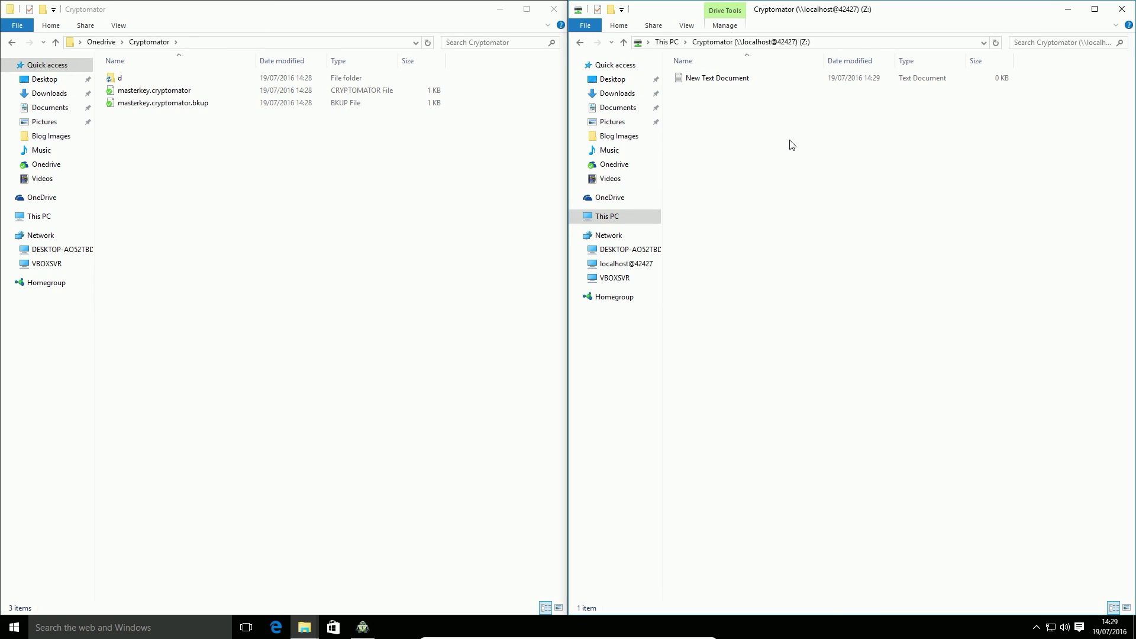
# Open the d folder in the Onedrive Cryptomator folder, and go through BA into its subfolder to view the encrypted file.
pyautogui.doubleClick(125, 85)
pyautogui.doubleClick(147, 85)
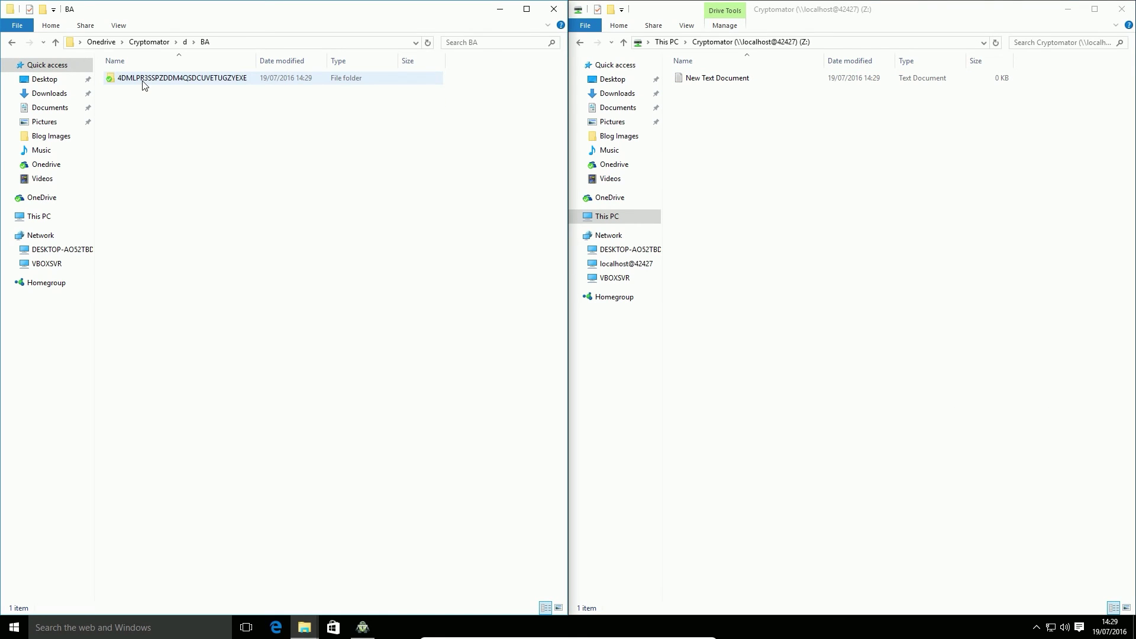
pyautogui.doubleClick(188, 83)
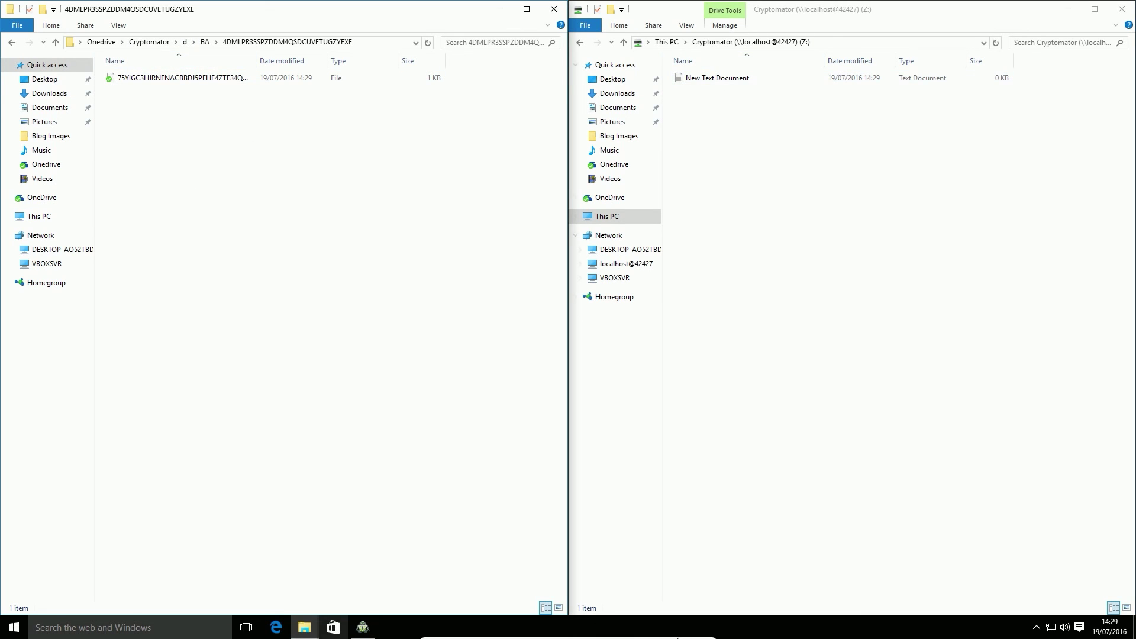
# Switch to Edge, review the desktop and smartphone download options on the cryptomator.org home page, and minimize the browser.
pyautogui.click(276, 627)
pyautogui.scroll(-3, 793, 282)
pyautogui.scroll(3, 769, 290)
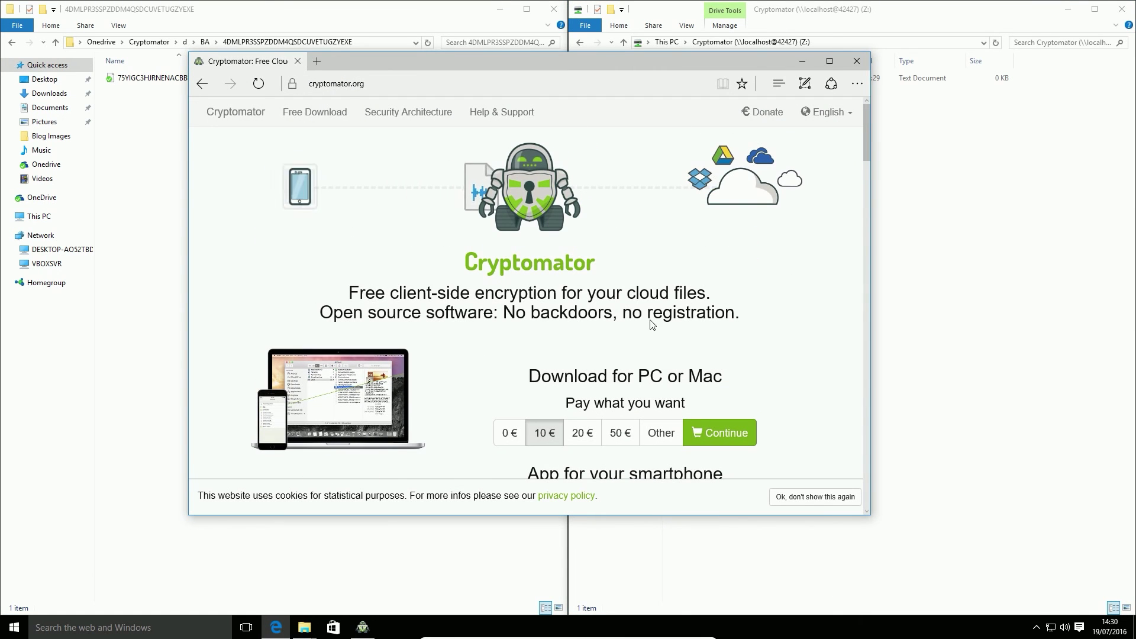
pyautogui.scroll(-5, 697, 314)
pyautogui.scroll(1, 635, 319)
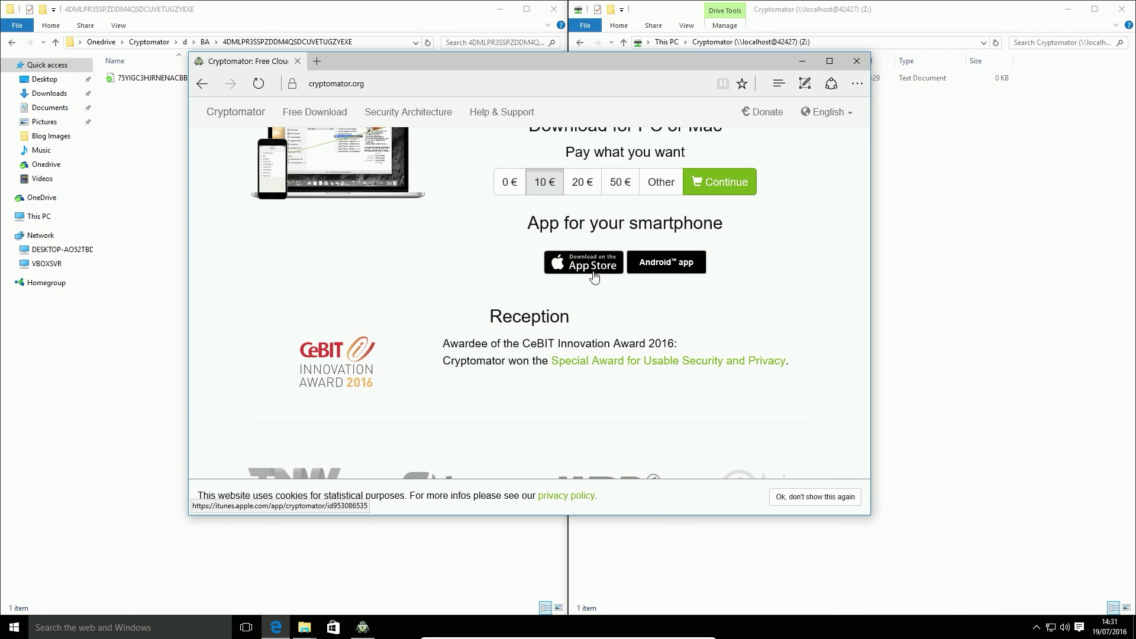
pyautogui.click(803, 65)
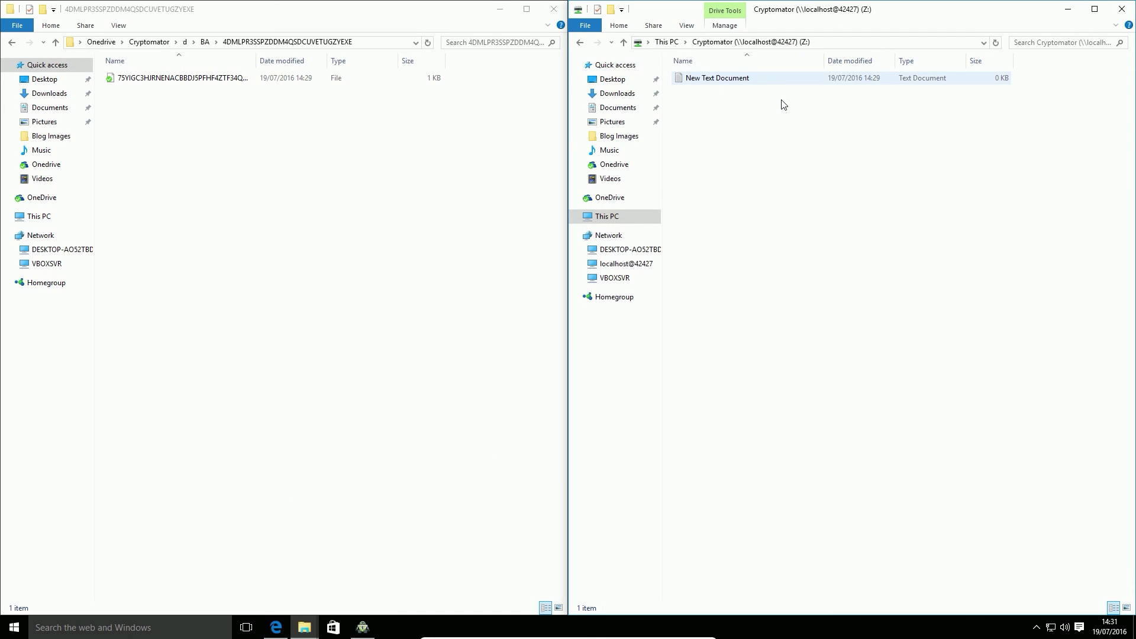